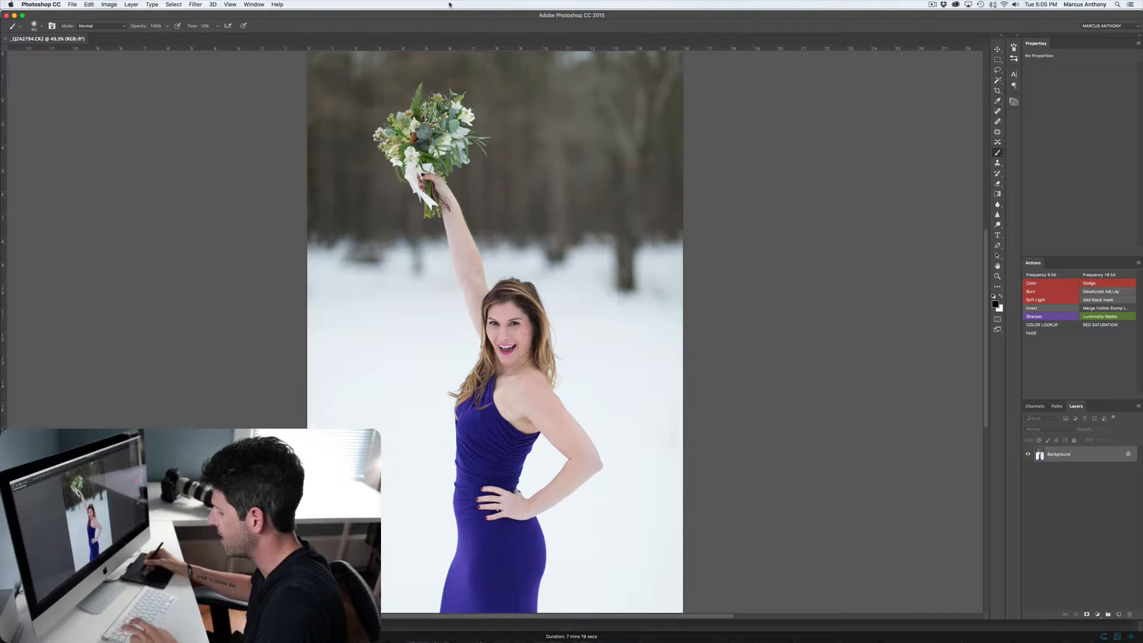
pyautogui.press('super+shift+x')
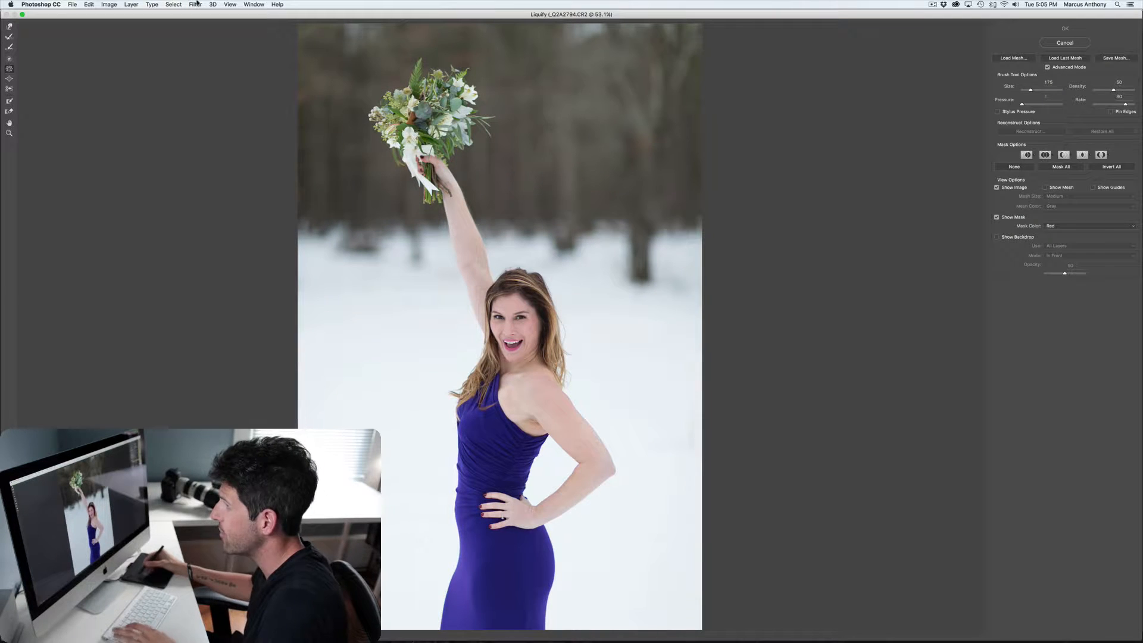
pyautogui.click(1052, 45)
pyautogui.click(203, 4)
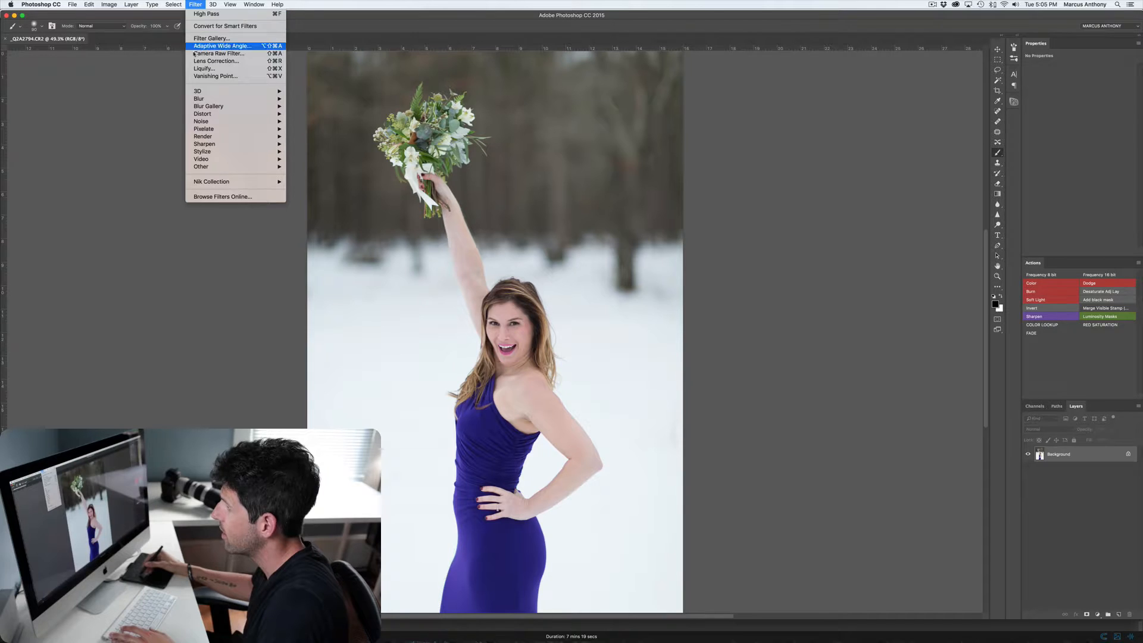
pyautogui.click(207, 74)
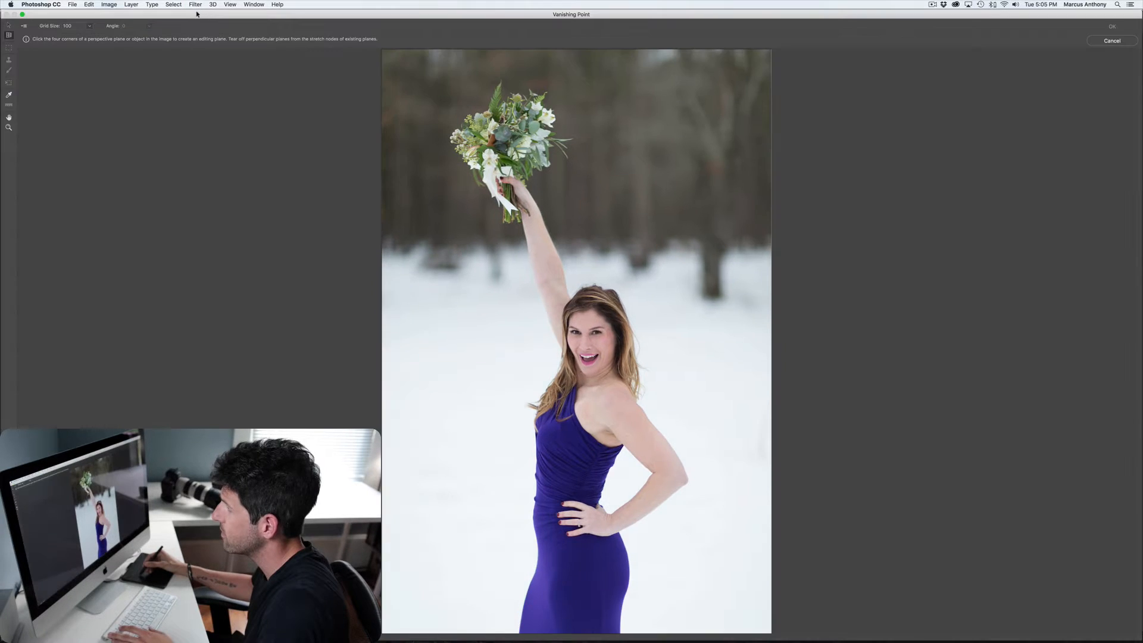
pyautogui.press('Escape')
# - Open the portrait in the Liquify filter and activate the Forward Warp tool
pyautogui.click(196, 5)
pyautogui.click(205, 68)
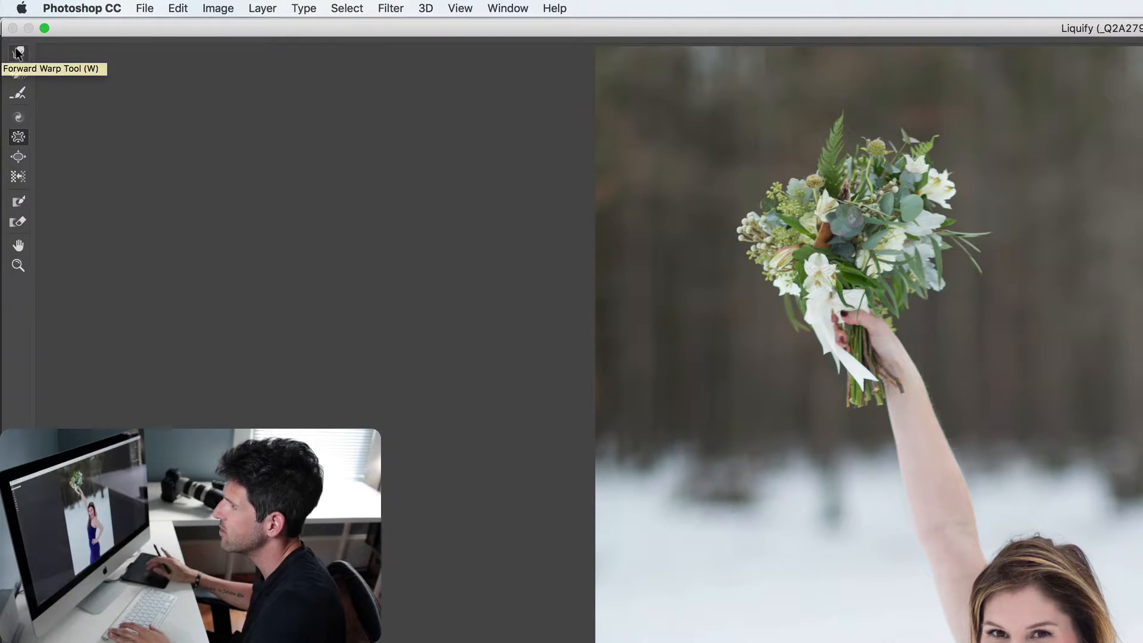
pyautogui.click(18, 53)
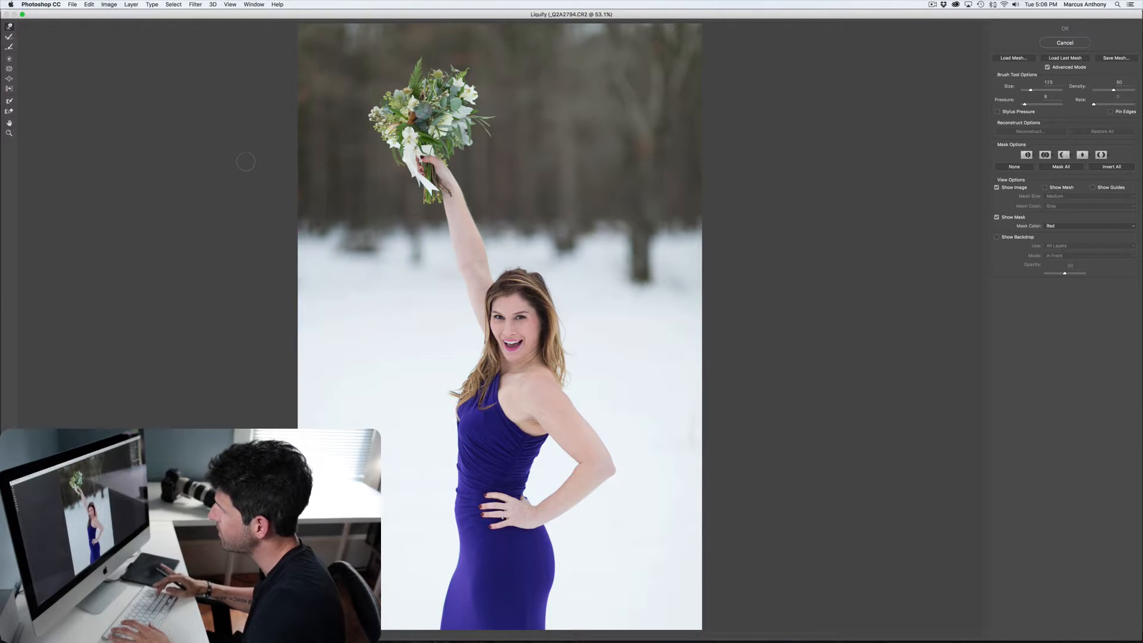
# - Try pushing the front waistline of the dress inward with the Forward Warp brush at size 500
pyautogui.press(']')
pyautogui.press(']')
pyautogui.press(']')
pyautogui.press(']')
pyautogui.press(']')
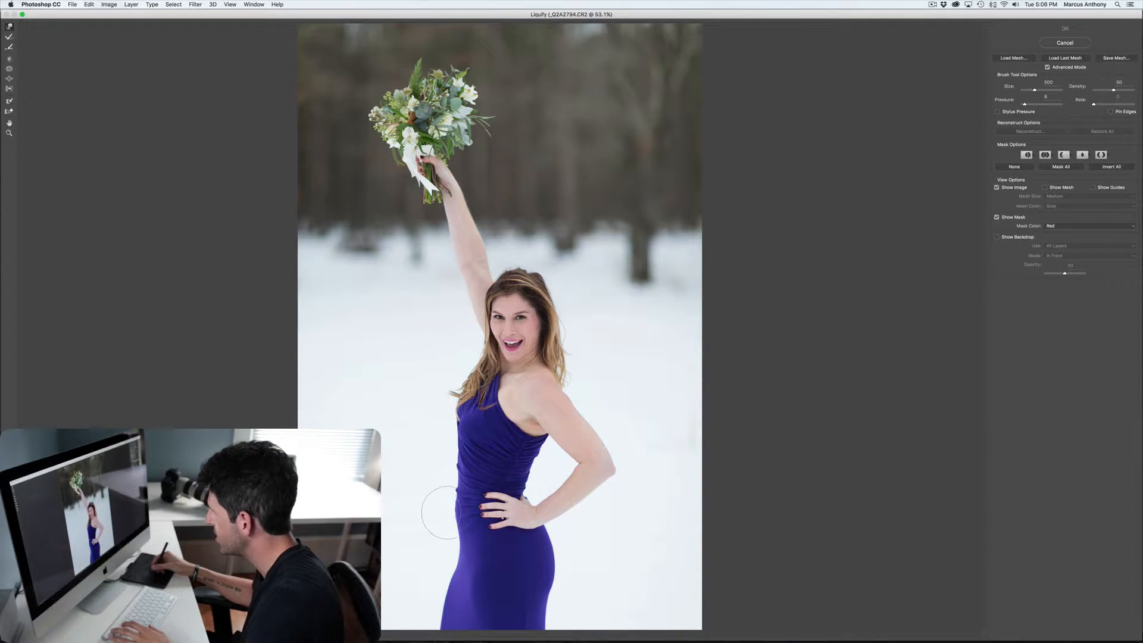
pyautogui.moveTo(440, 512)
pyautogui.mouseDown()
pyautogui.moveTo(457, 502)
pyautogui.moveTo(458, 521)
pyautogui.mouseUp()
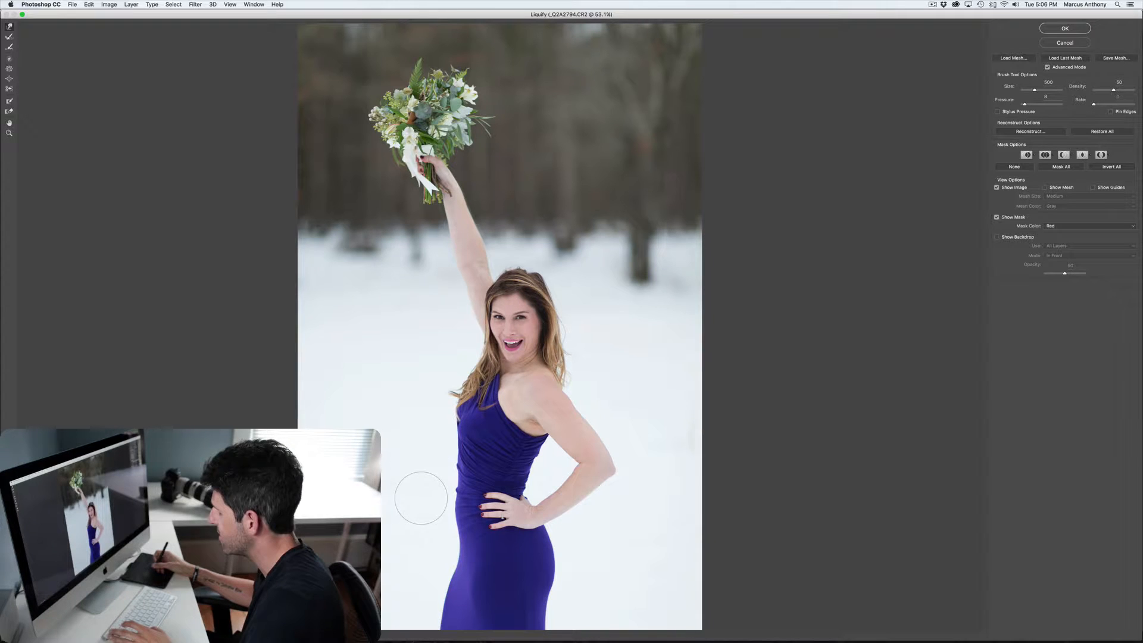
# - Reduce the warp brush to size 200 and reset the Liquify changes made to the dress
pyautogui.press('[')
pyautogui.press('[')
pyautogui.press('[')
pyautogui.press('[')
pyautogui.press('[')
pyautogui.press('[')
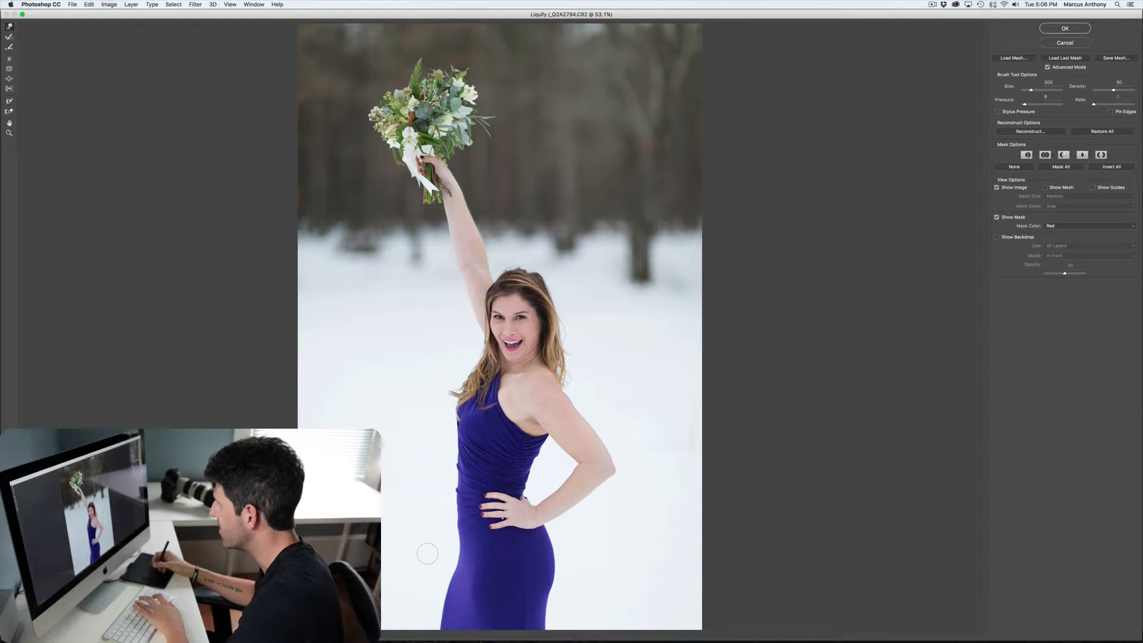
pyautogui.press('alt')
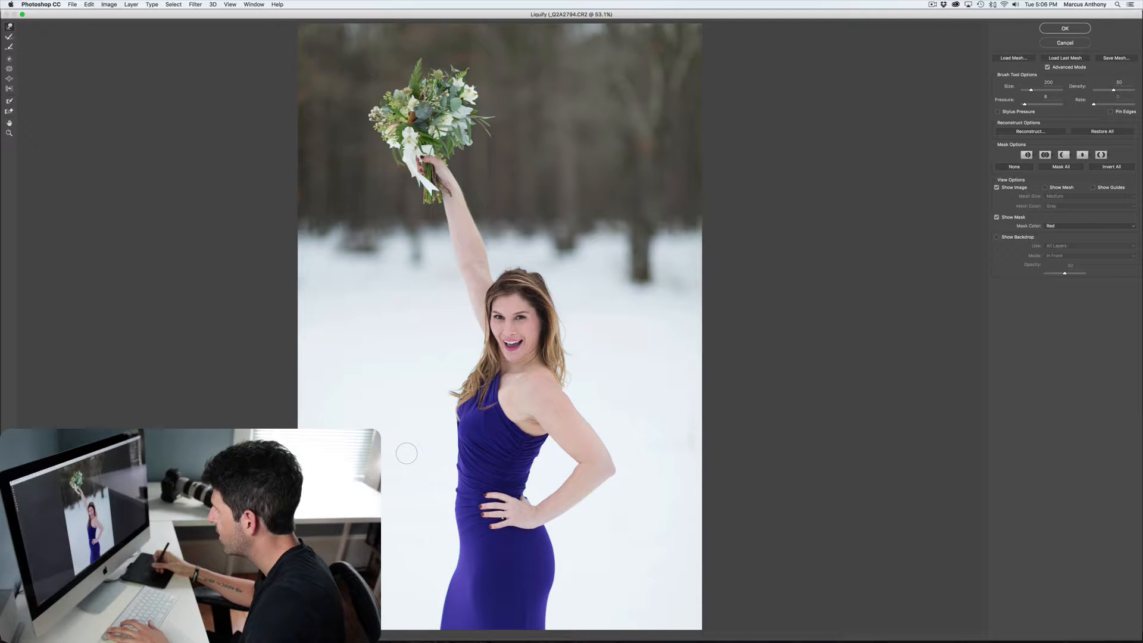
pyautogui.press('Return')
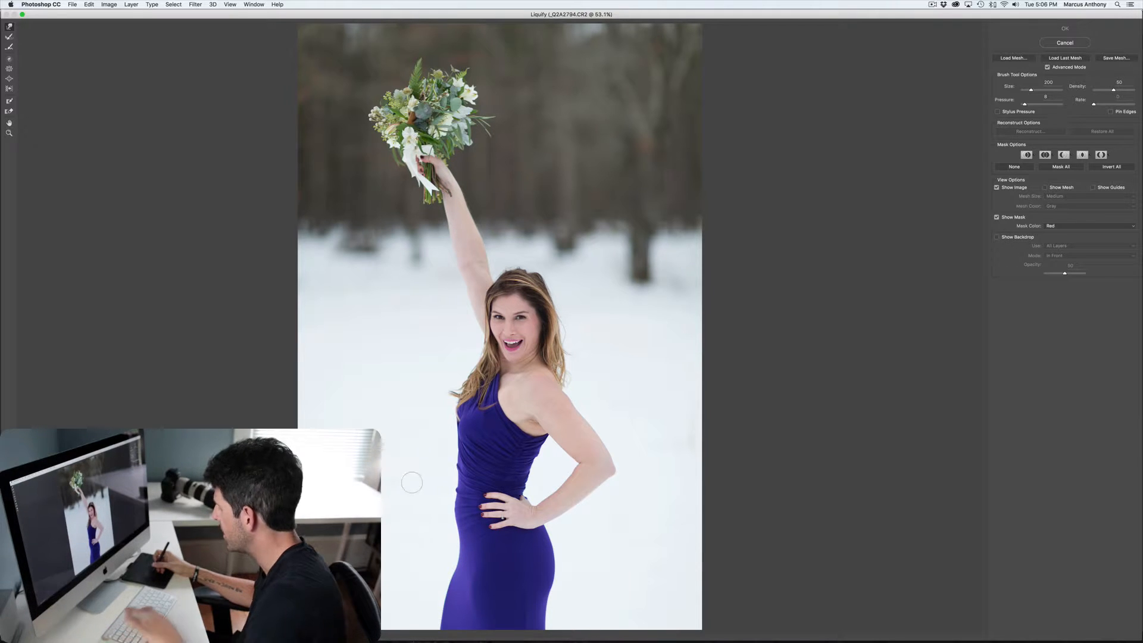
# - Enlarge the Forward Warp brush to size 600 for reshaping the front of the waist
pyautogui.press(']')
pyautogui.press(']')
pyautogui.press(']')
pyautogui.press(']')
pyautogui.press(']')
pyautogui.press(']')
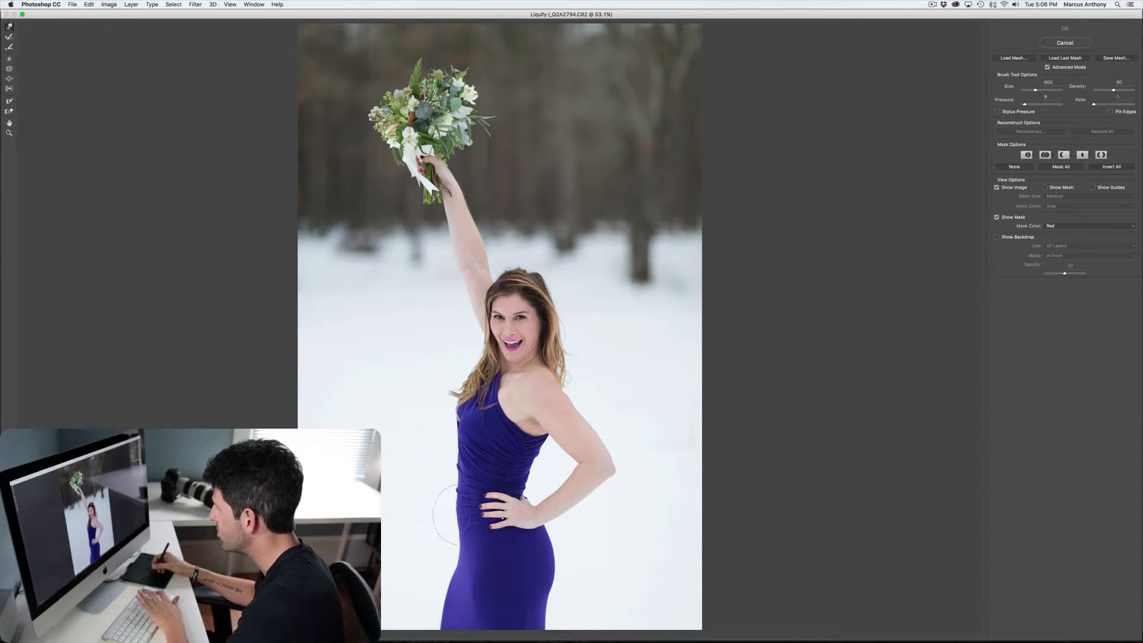
pyautogui.press(']')
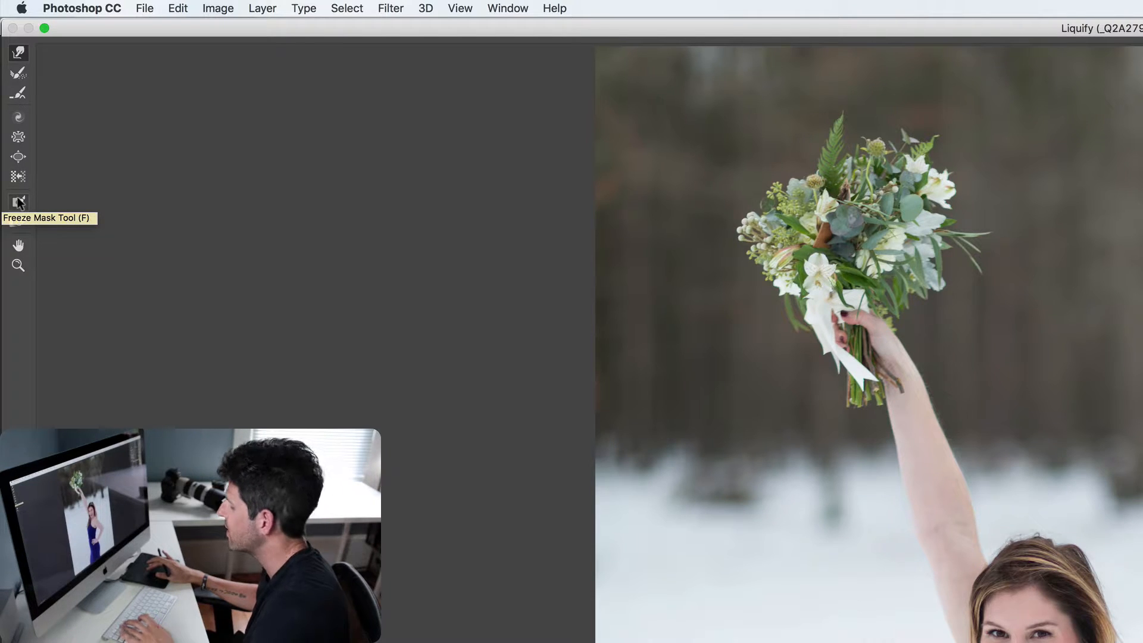
# - Freeze-mask the fingers resting on the hip with a size 300 brush and warp the front waistline of the dress inward
pyautogui.click(18, 203)
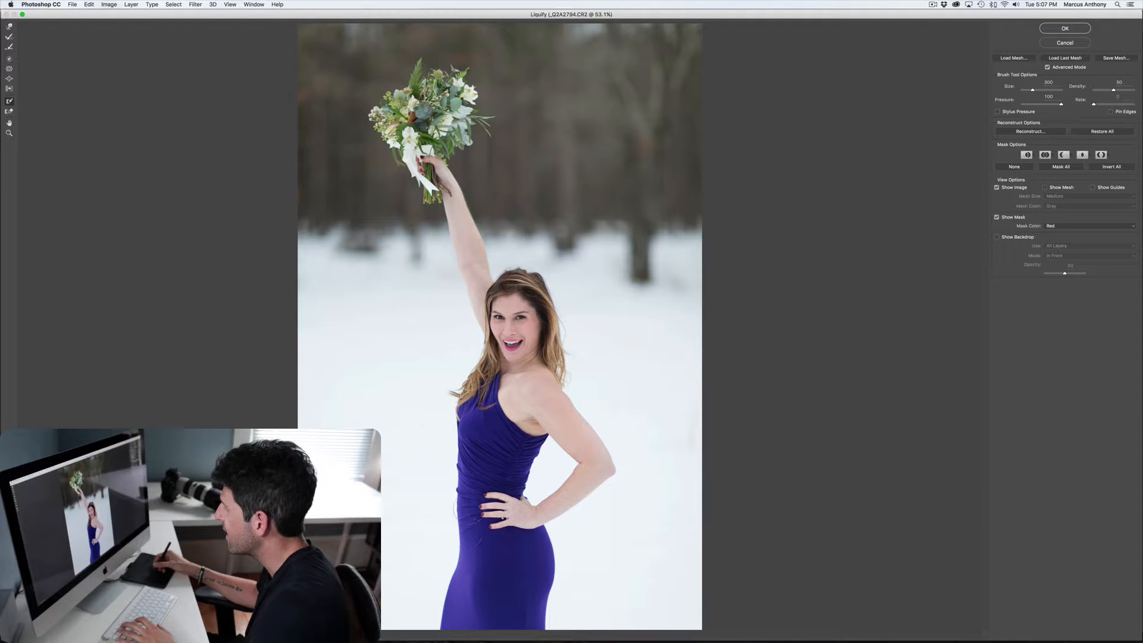
pyautogui.moveTo(485, 493); pyautogui.dragTo(487, 511)
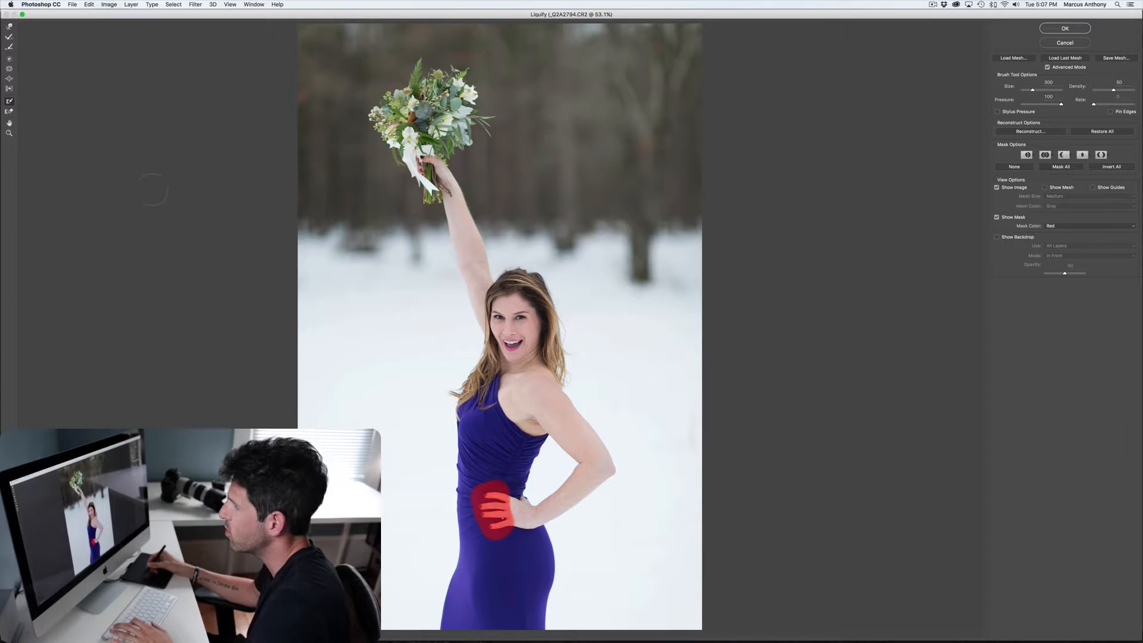
pyautogui.press('w')
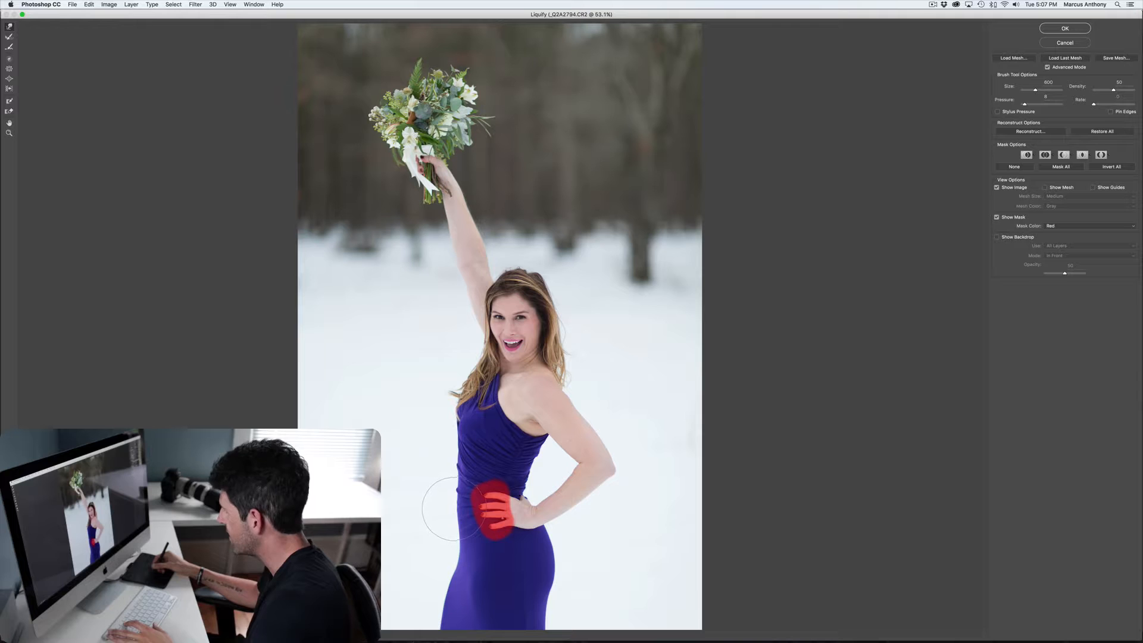
pyautogui.moveTo(452, 509); pyautogui.dragTo(466, 509)
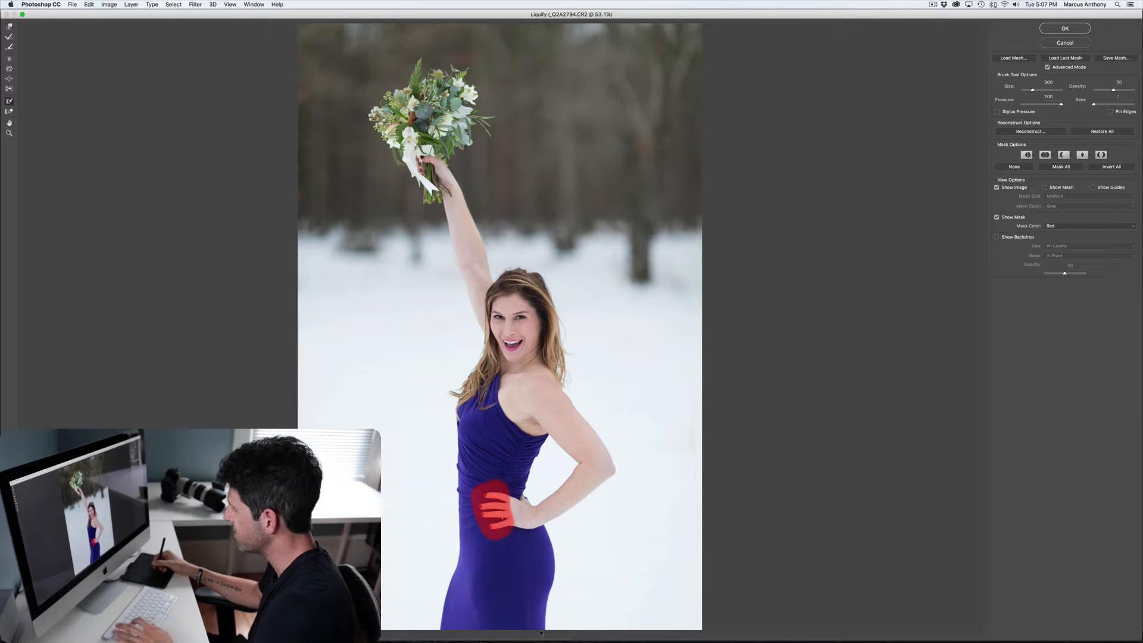
# - Try warping the back edge of the dress inward below the buttocks with the size 600 Forward Warp brush
pyautogui.press('f')
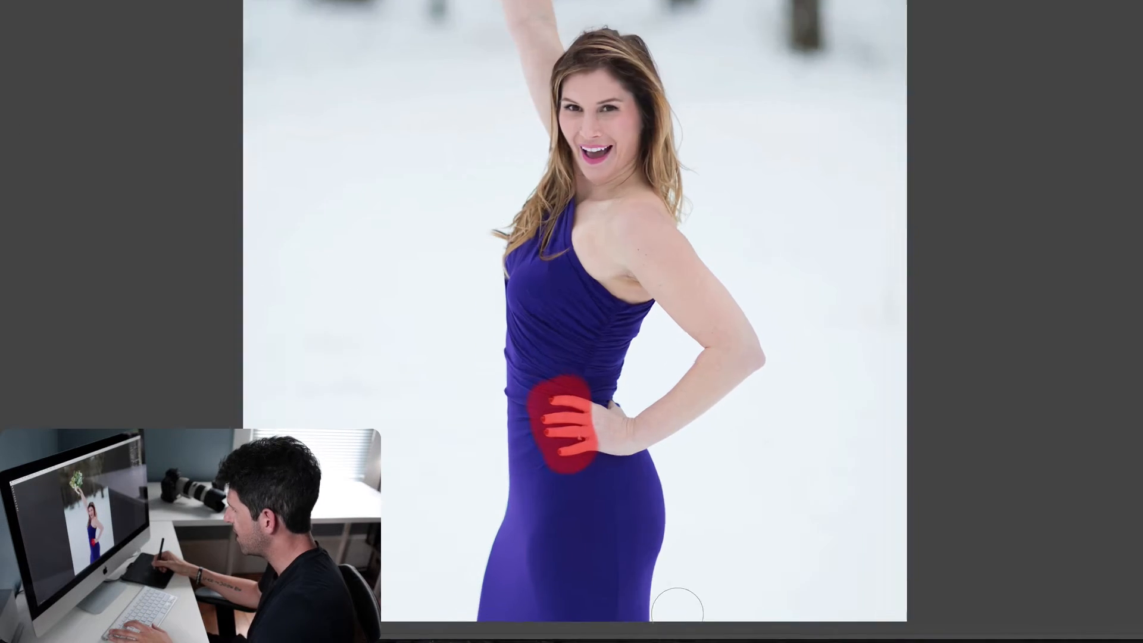
pyautogui.press('w')
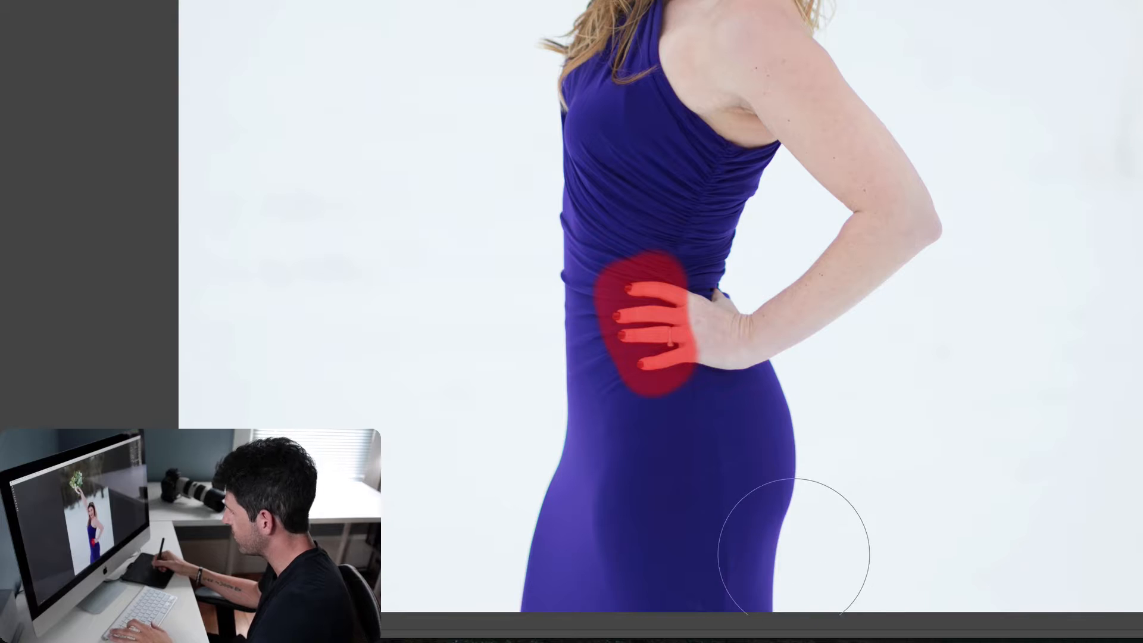
pyautogui.moveTo(794, 553); pyautogui.dragTo(708, 508)
pyautogui.moveTo(819, 581); pyautogui.dragTo(680, 549)
pyautogui.moveTo(818, 602)
pyautogui.mouseDown()
pyautogui.moveTo(765, 602)
pyautogui.moveTo(713, 551)
pyautogui.mouseUp()
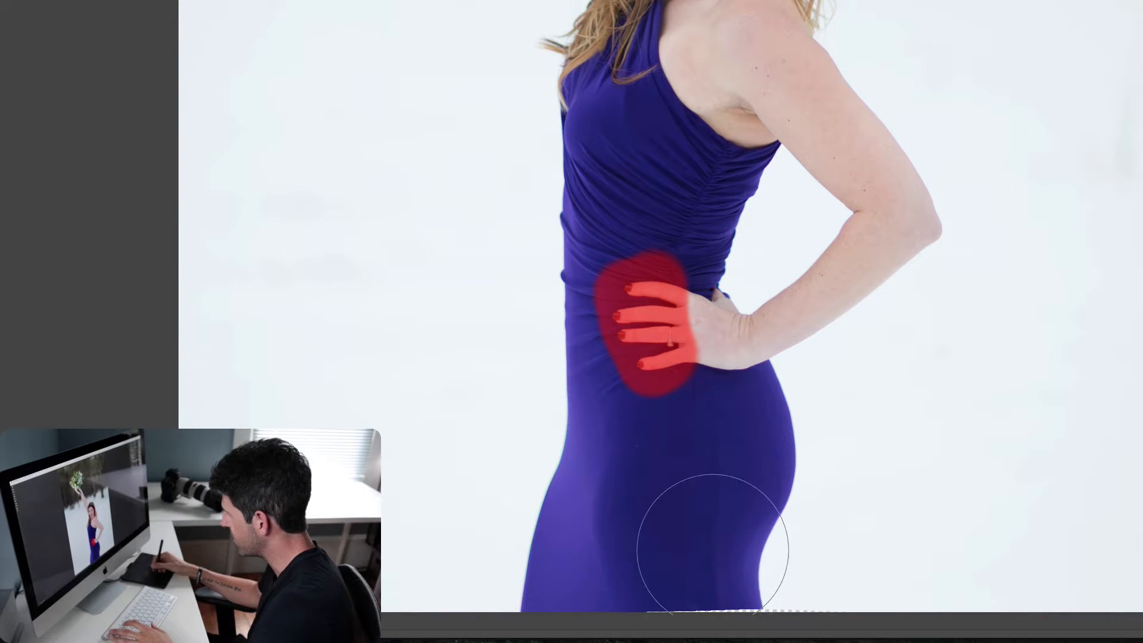
pyautogui.moveTo(784, 590); pyautogui.dragTo(717, 505)
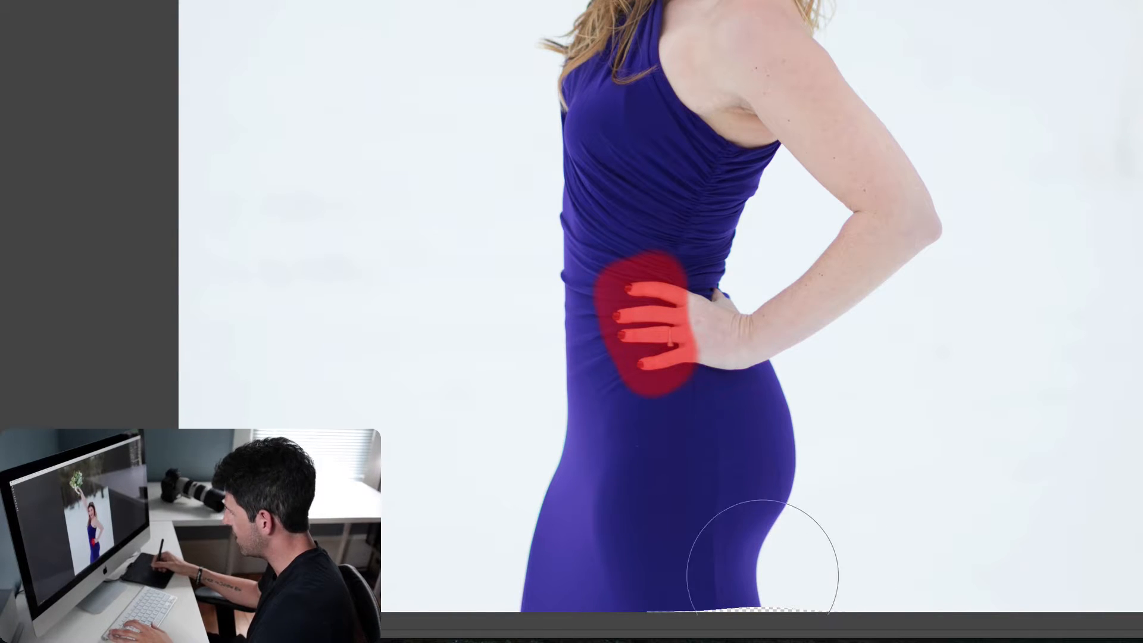
# - Undo the warp strokes on the back edge of the dress
pyautogui.hotkey('ctrl', 'z')
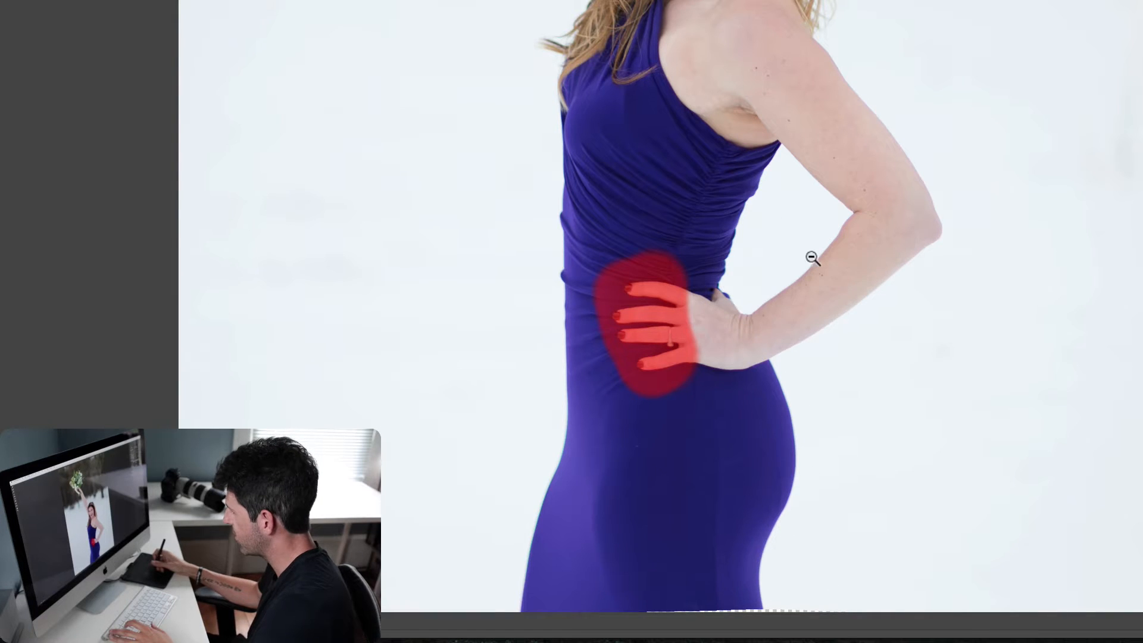
pyautogui.hotkey('ctrl', 'z')
pyautogui.hotkey('ctrl', 'z')
pyautogui.hotkey('ctrl', 'z')
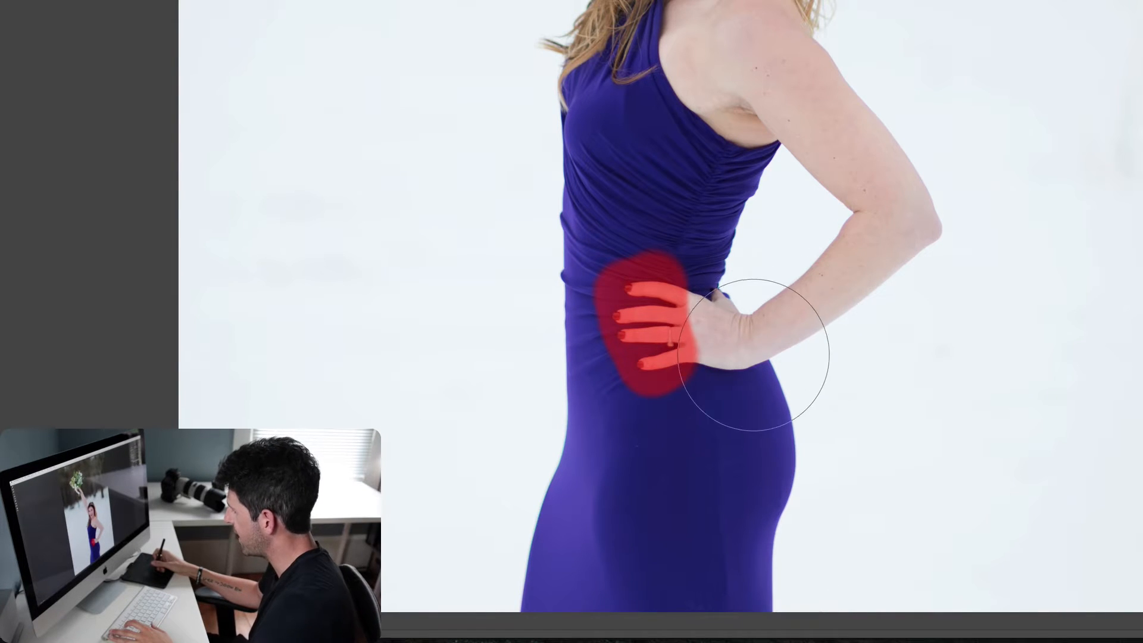
# - Freeze-mask a small strip along the photo's bottom edge, just behind the dress, using a smaller brush
pyautogui.press('[')
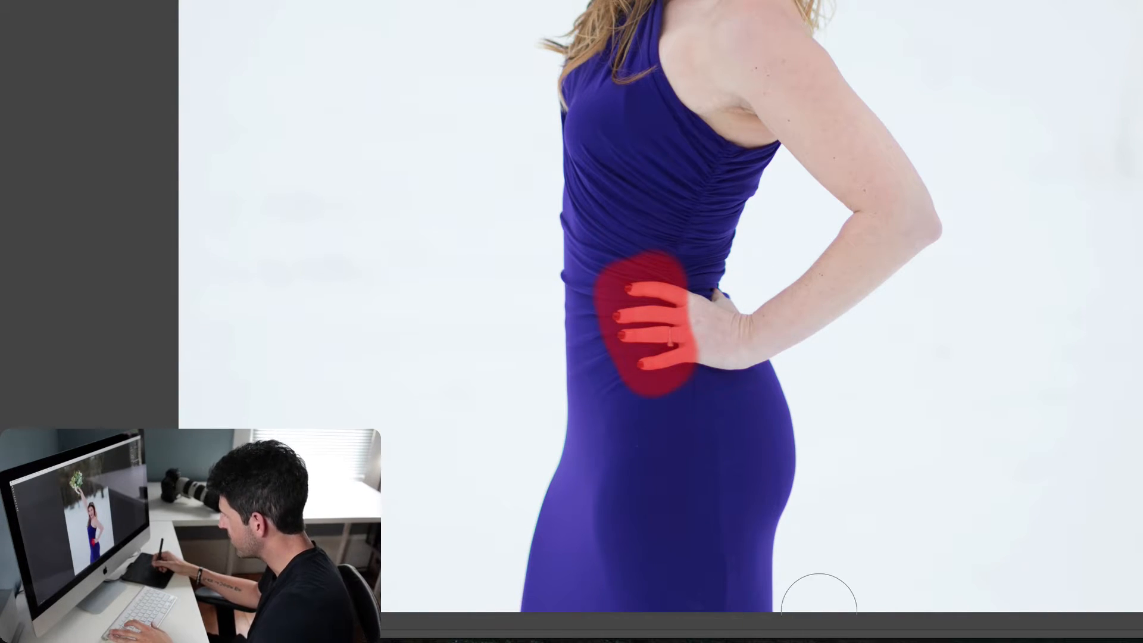
pyautogui.press('[')
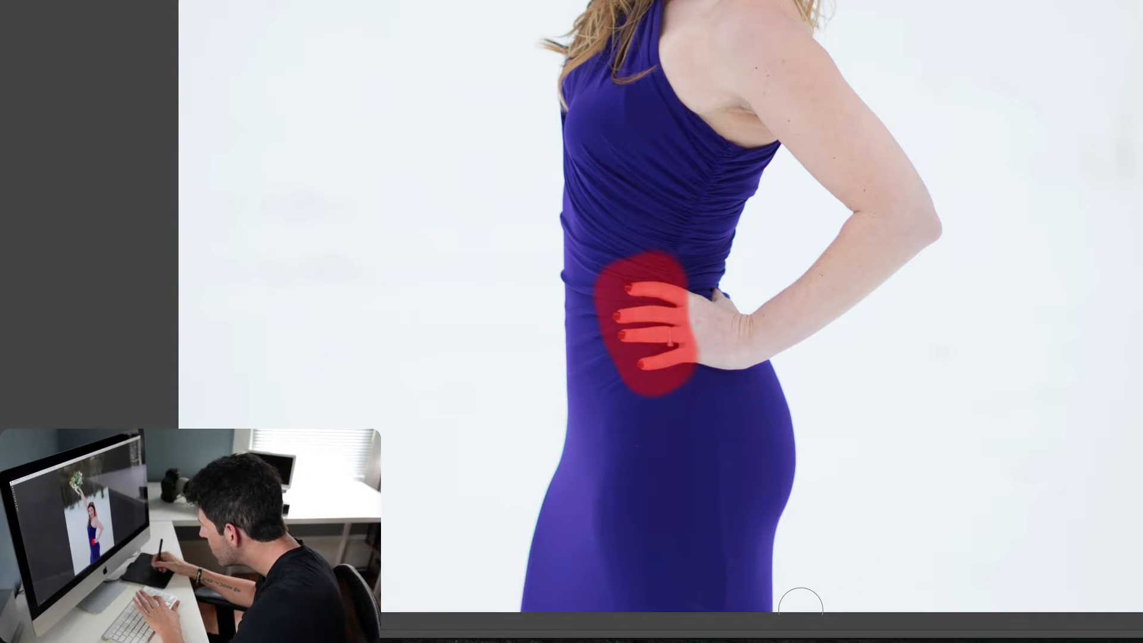
pyautogui.moveTo(798, 606); pyautogui.dragTo(842, 608)
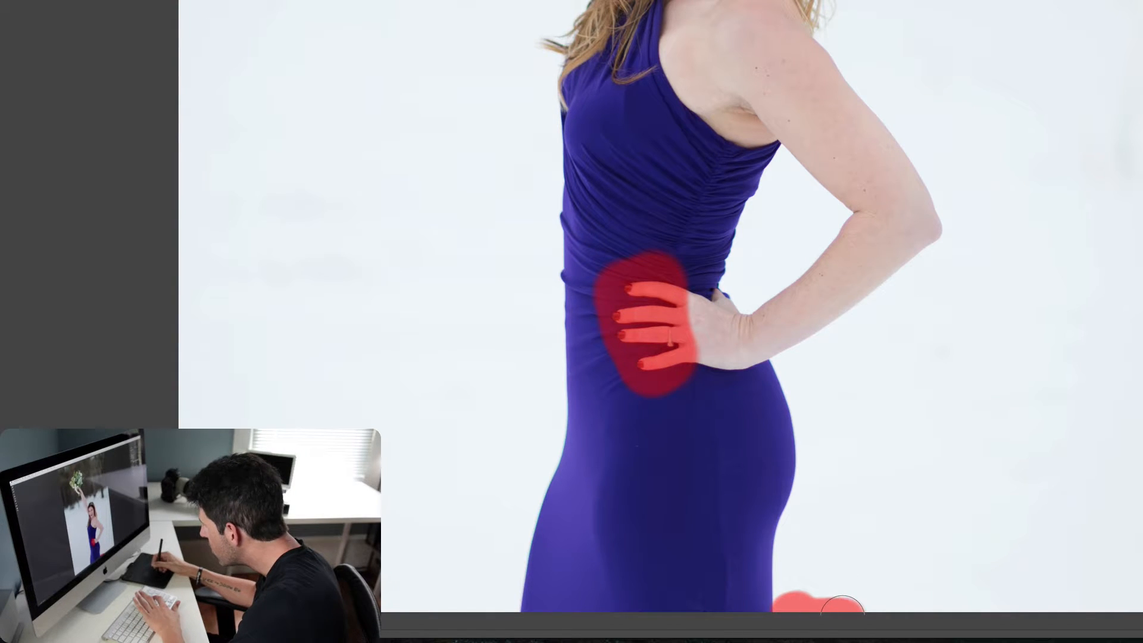
# - Set the Forward Warp brush to size 400 and push the back of the dress inward below the buttocks
pyautogui.press(']')
pyautogui.press(']')
pyautogui.press(']')
pyautogui.press(']')
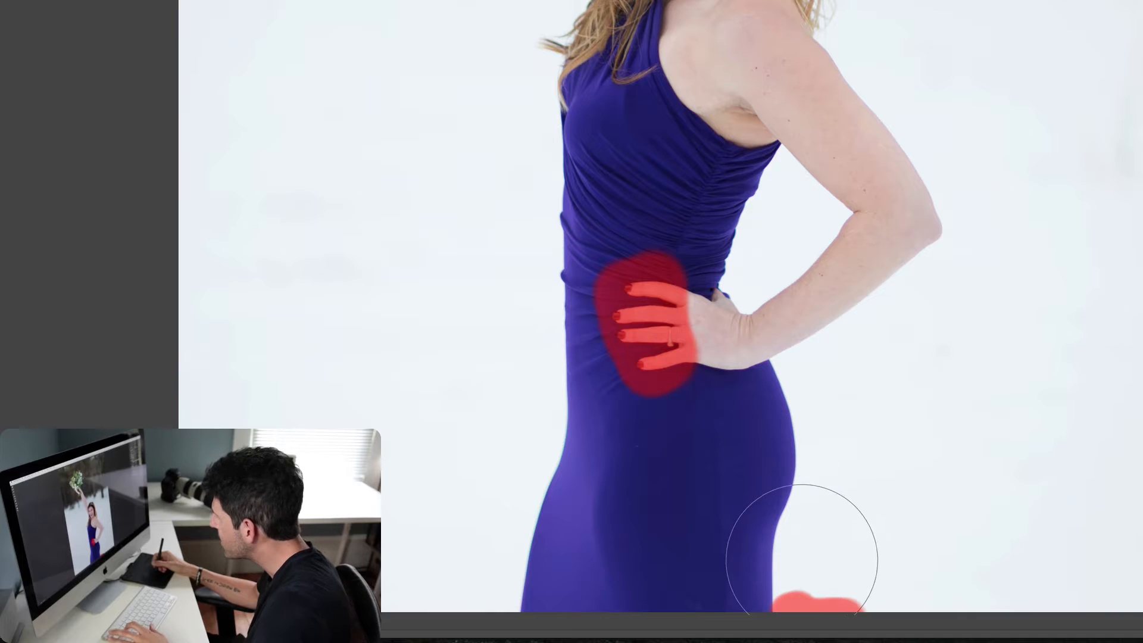
pyautogui.press('[')
pyautogui.press('[')
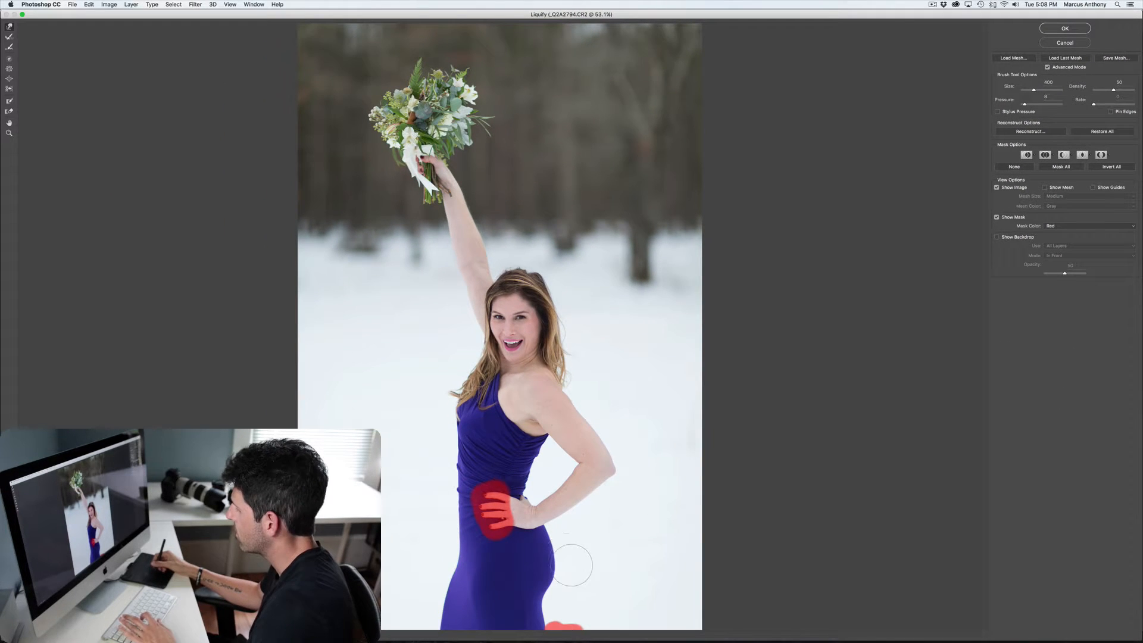
# - Freeze-mask the forearm above the wrist of the hand on the hip and apply the Liquify edits
pyautogui.moveTo(546, 517); pyautogui.dragTo(580, 502)
pyautogui.press('w')
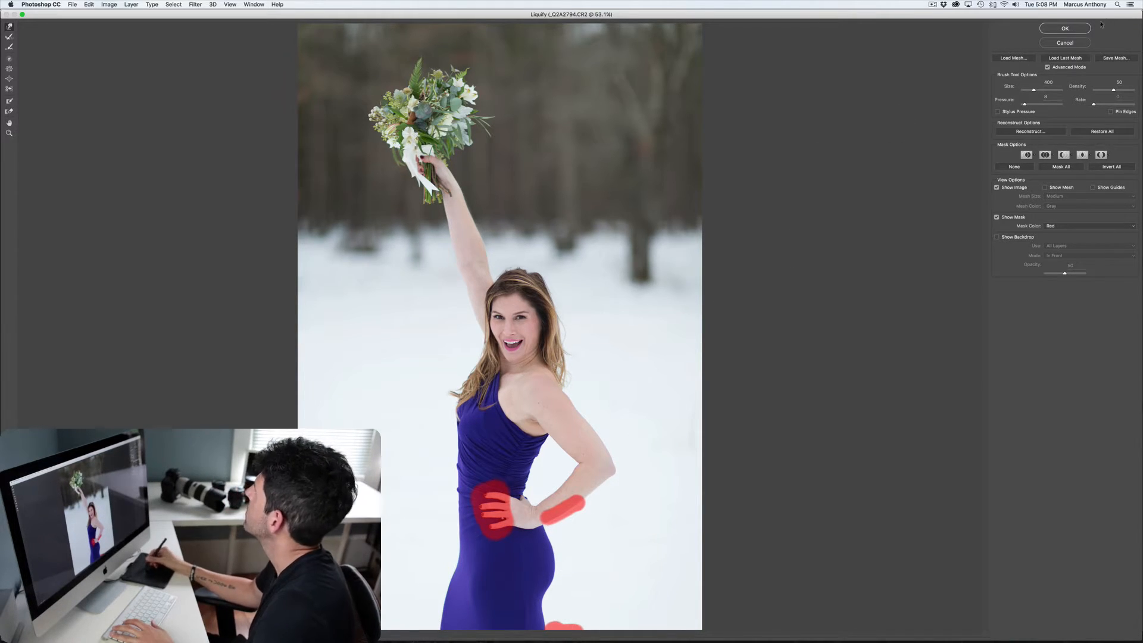
pyautogui.click(1051, 29)
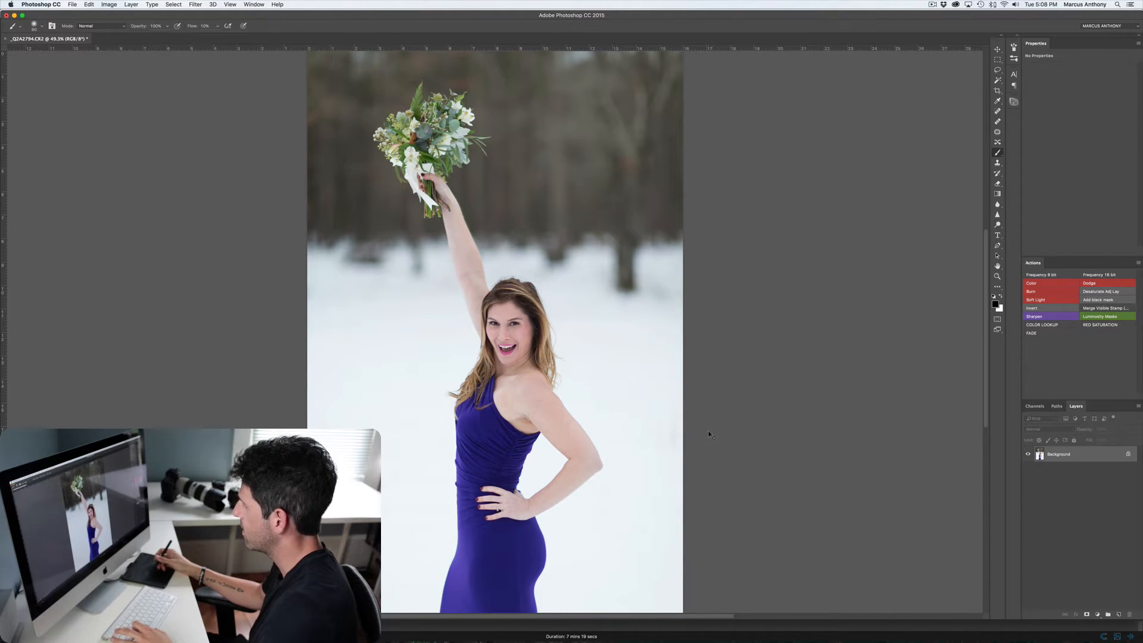
# - Compare the photo before and after the Liquify edit by repeatedly undoing and redoing it
pyautogui.press('super+z')
pyautogui.press('super+z')
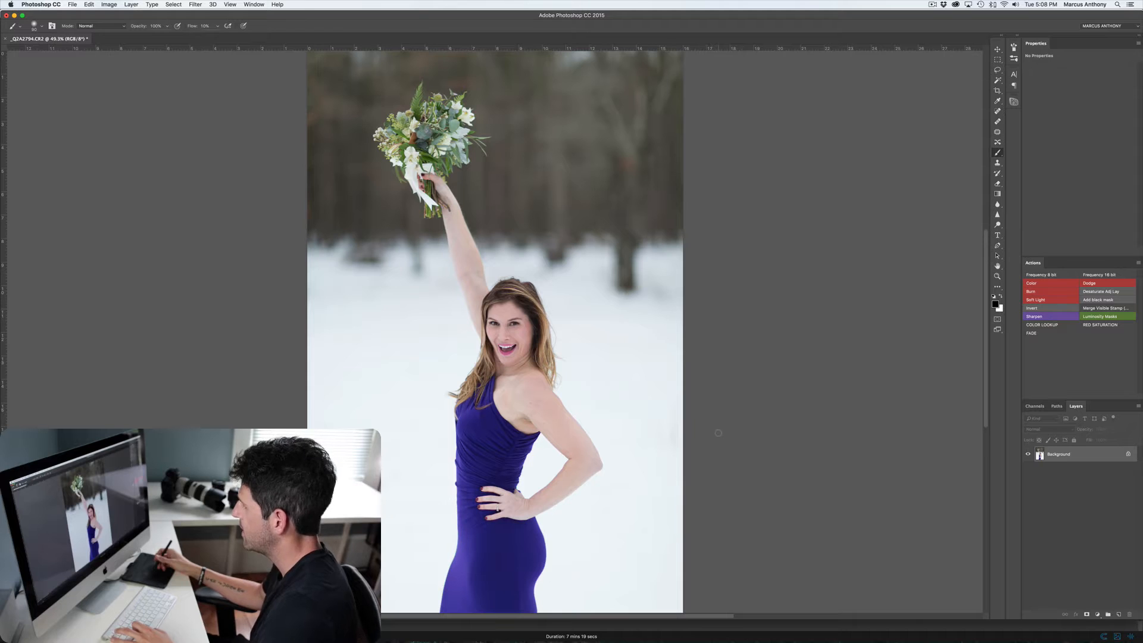
pyautogui.press('super+z')
pyautogui.press('super+z')
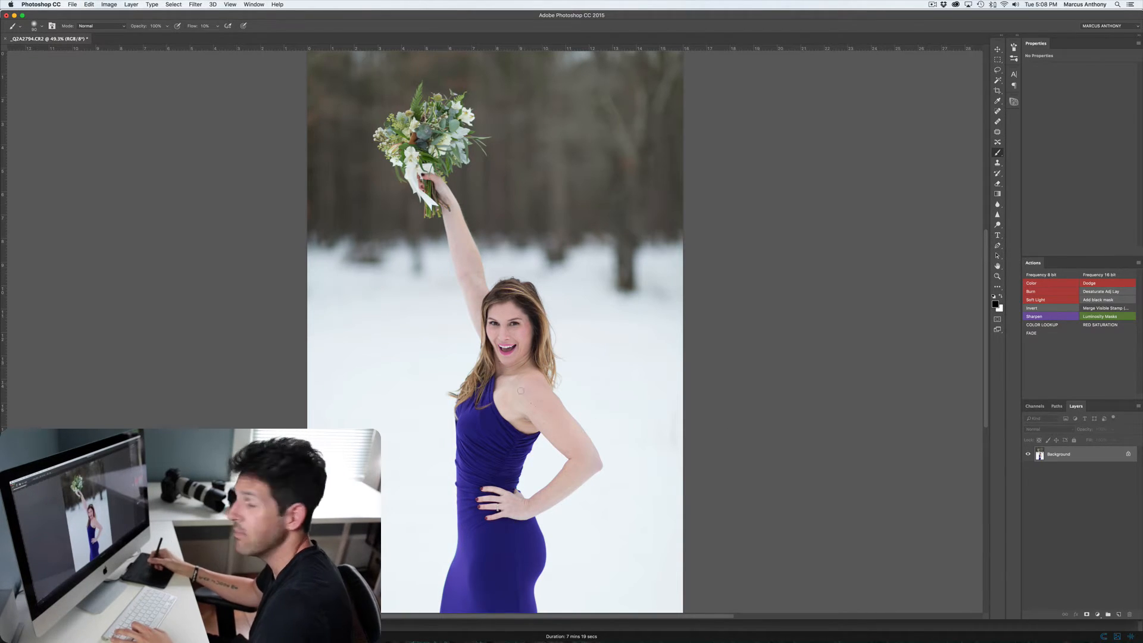
pyautogui.press('super+z')
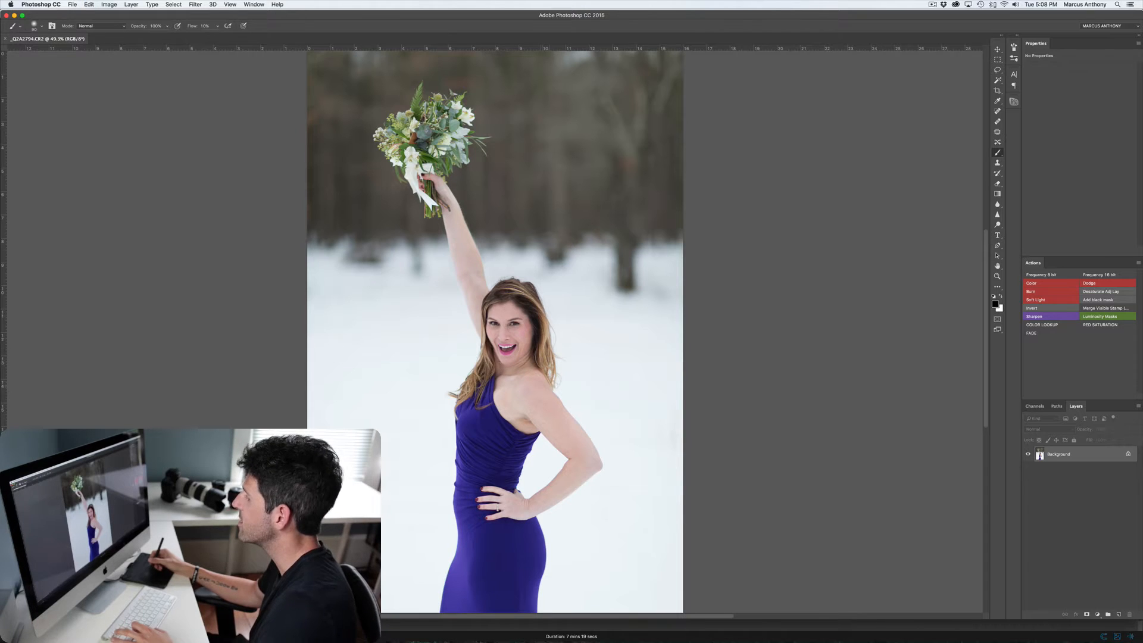
pyautogui.press('super+z')
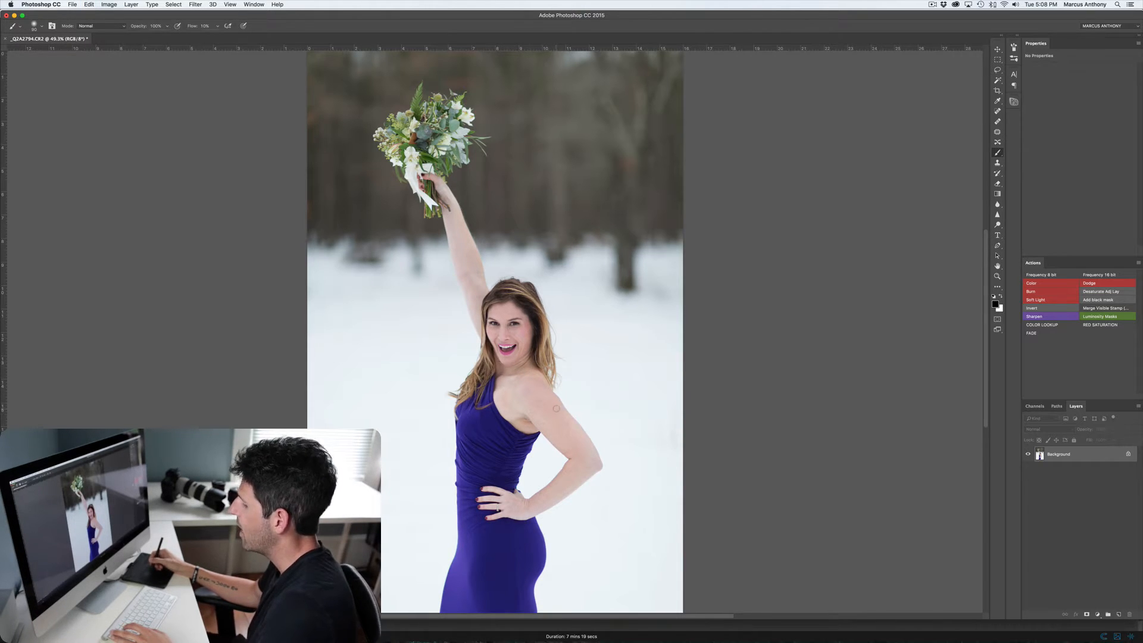
# - Reopen Liquify, slim the outer edge of the bent upper arm with the size 400 Forward Warp brush, and apply it
pyautogui.press('shift+super+x')
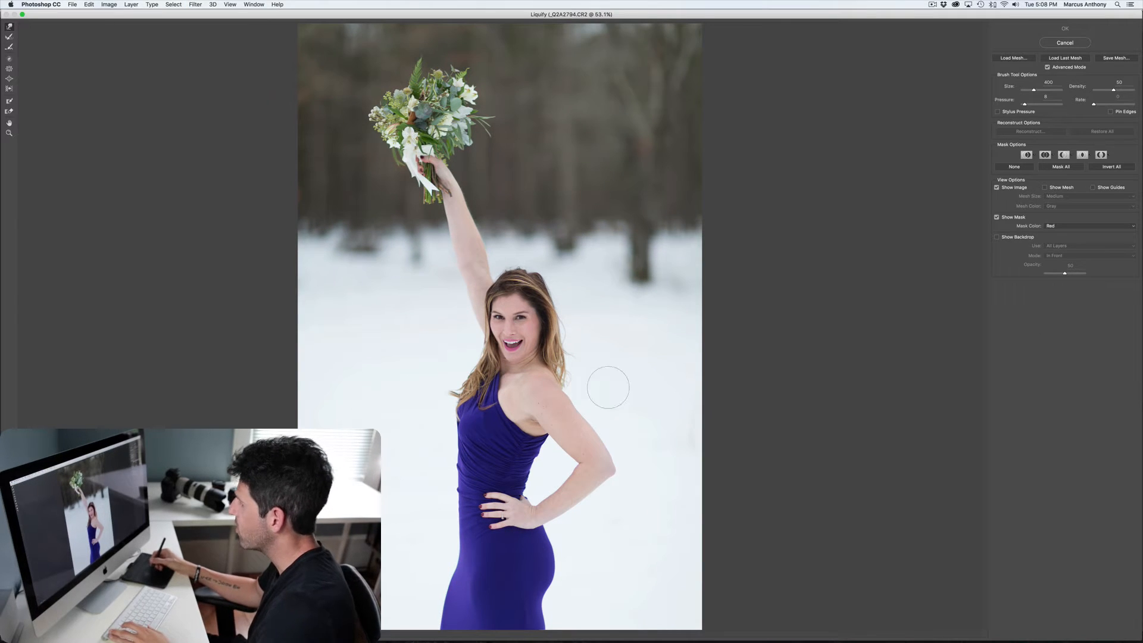
pyautogui.moveTo(584, 383); pyautogui.dragTo(601, 429)
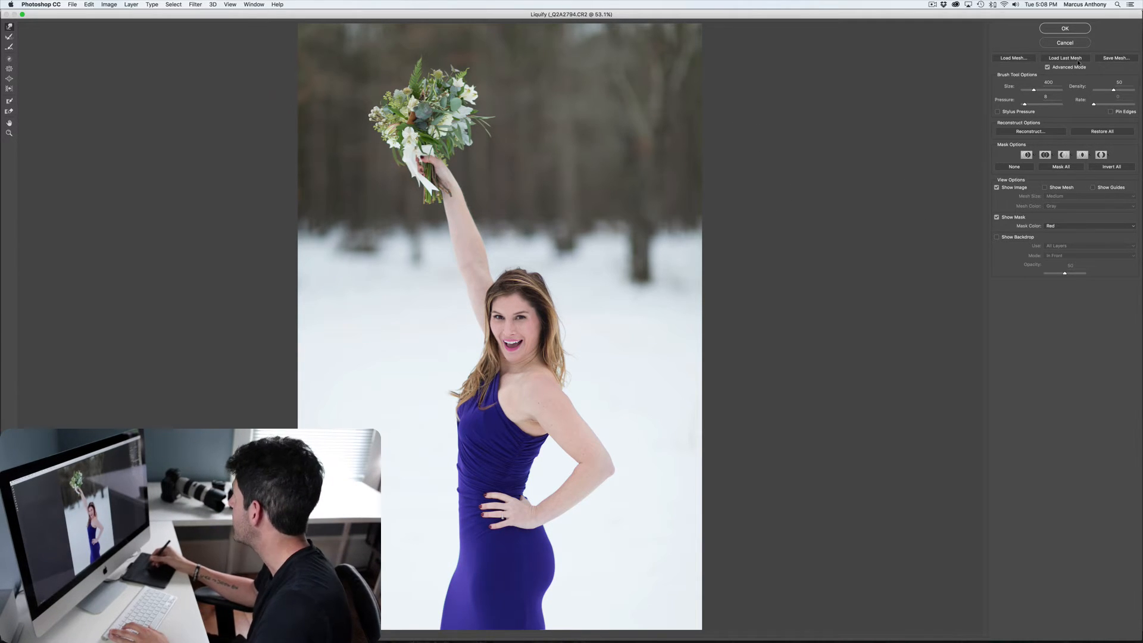
pyautogui.click(1065, 28)
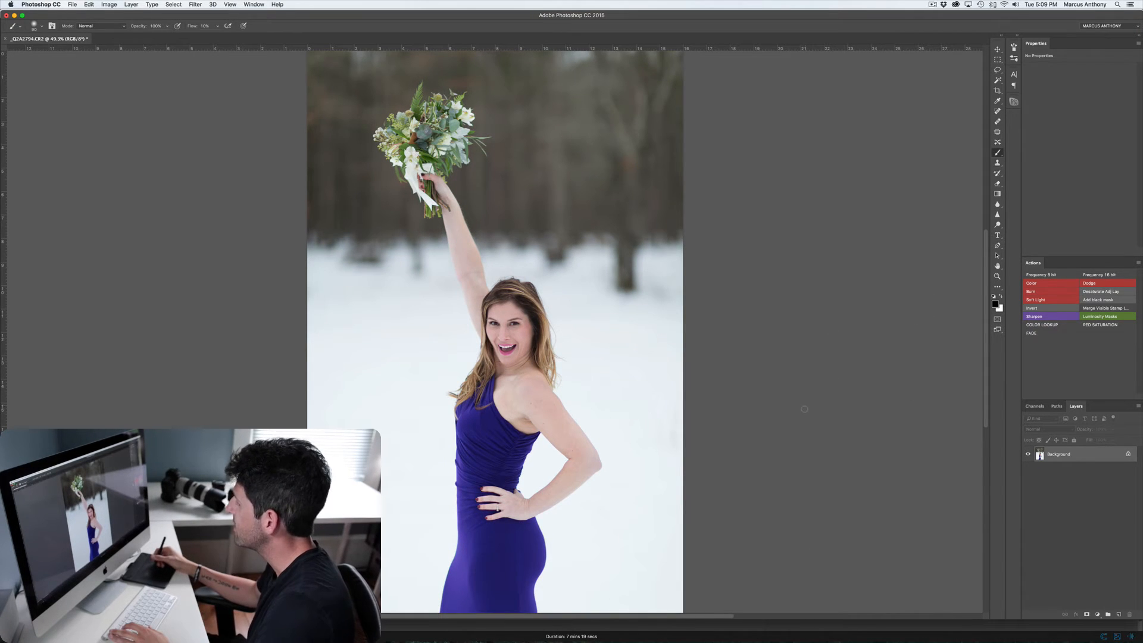
# - Reopen the photo in Liquify and activate the Pucker tool
pyautogui.press('shift+super+x')
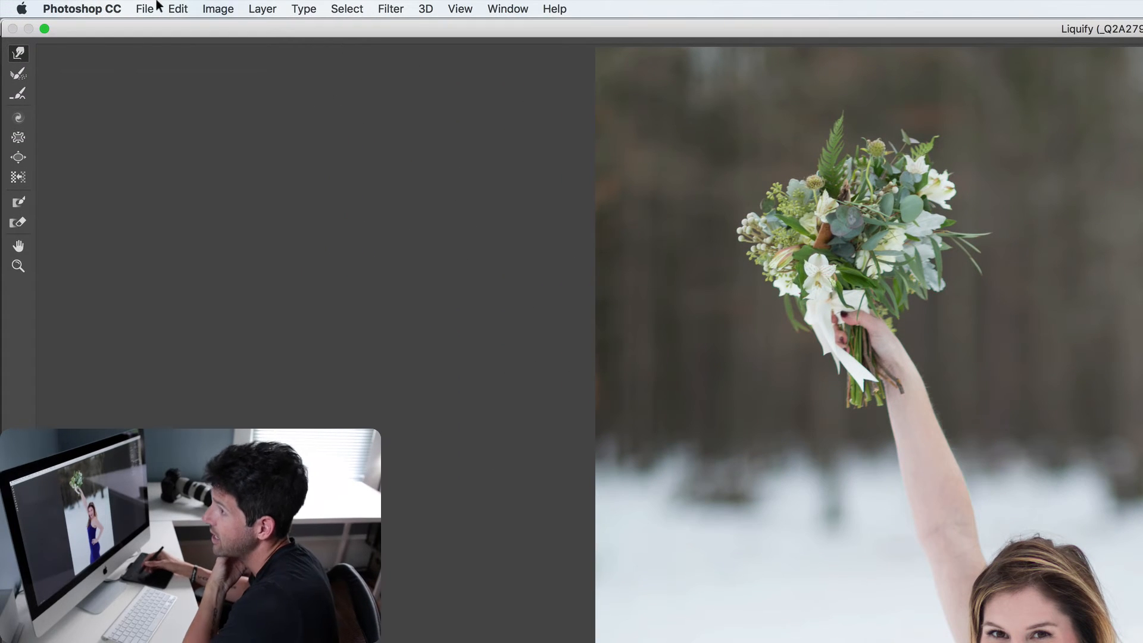
pyautogui.click(19, 136)
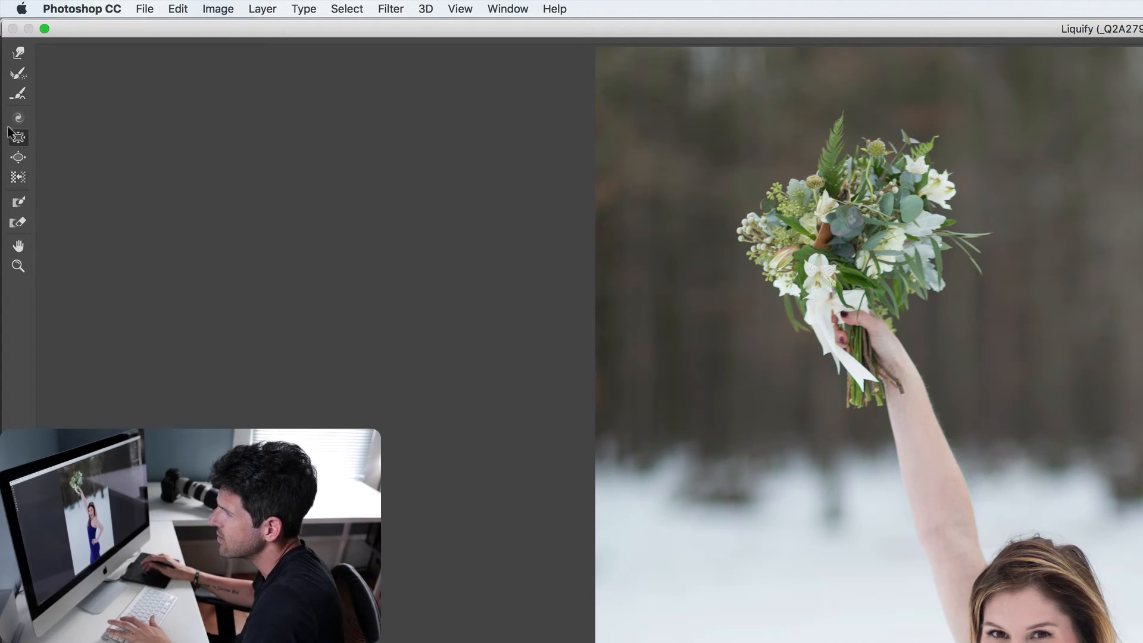